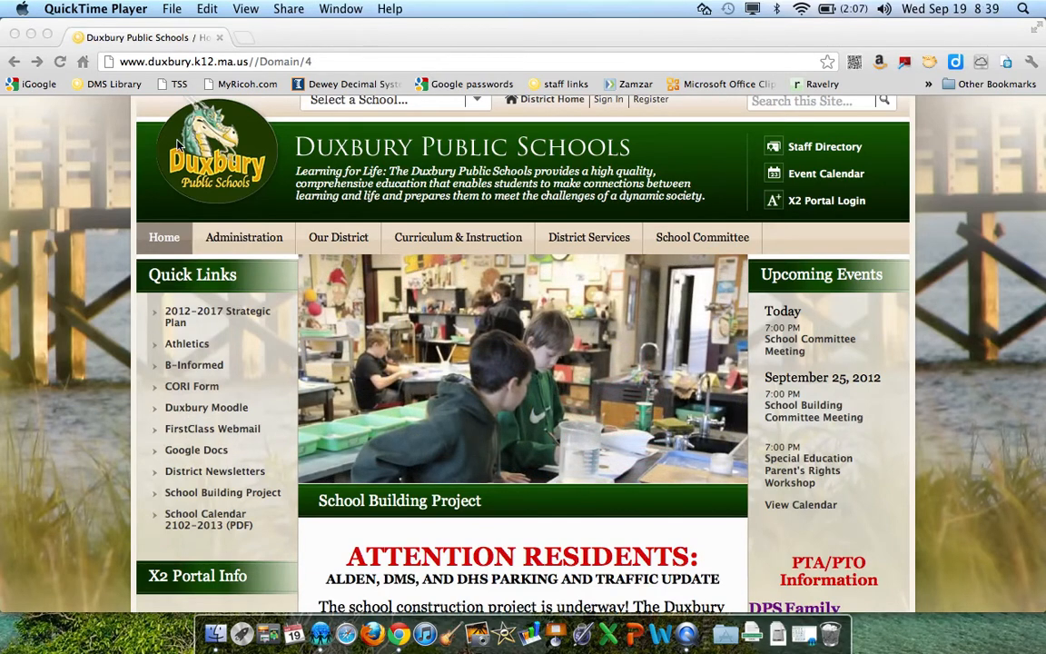
Step: Go to the DMS Library page and follow its 'Click here for Google Docs' link
click(128, 85)
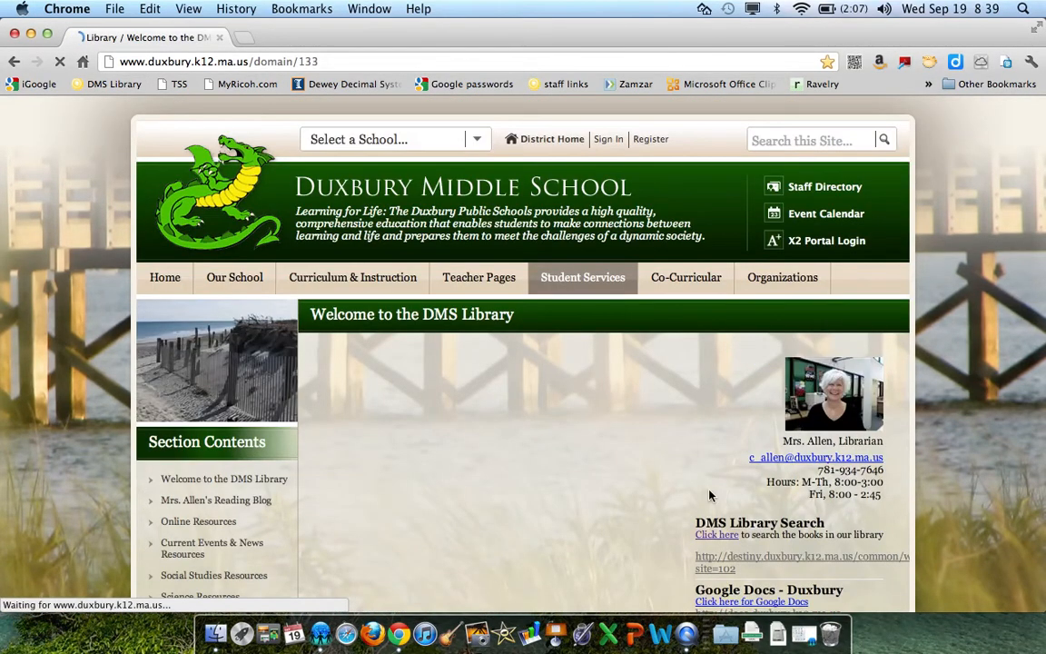
scroll(695, 465, down, 3)
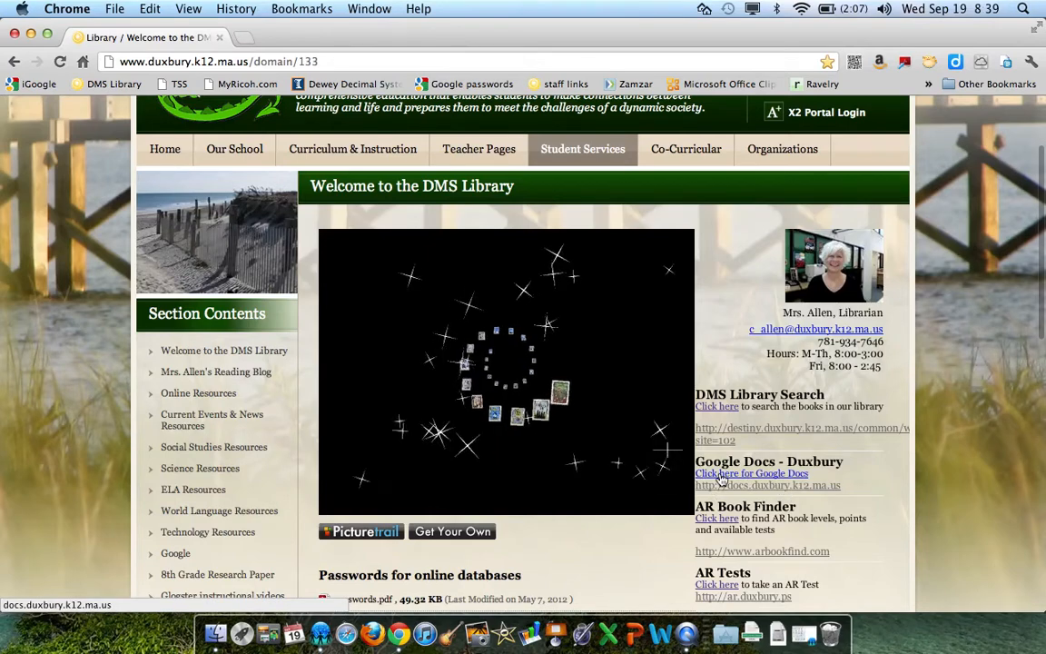
click(719, 474)
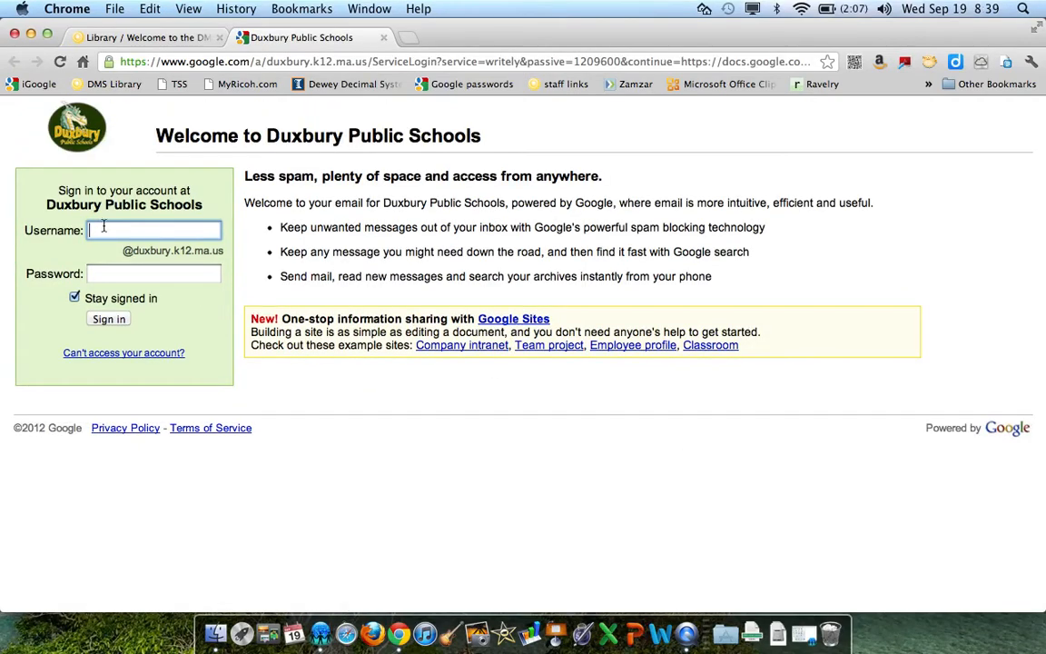
Step: Sign in with the saved school username and the account password
text(c)
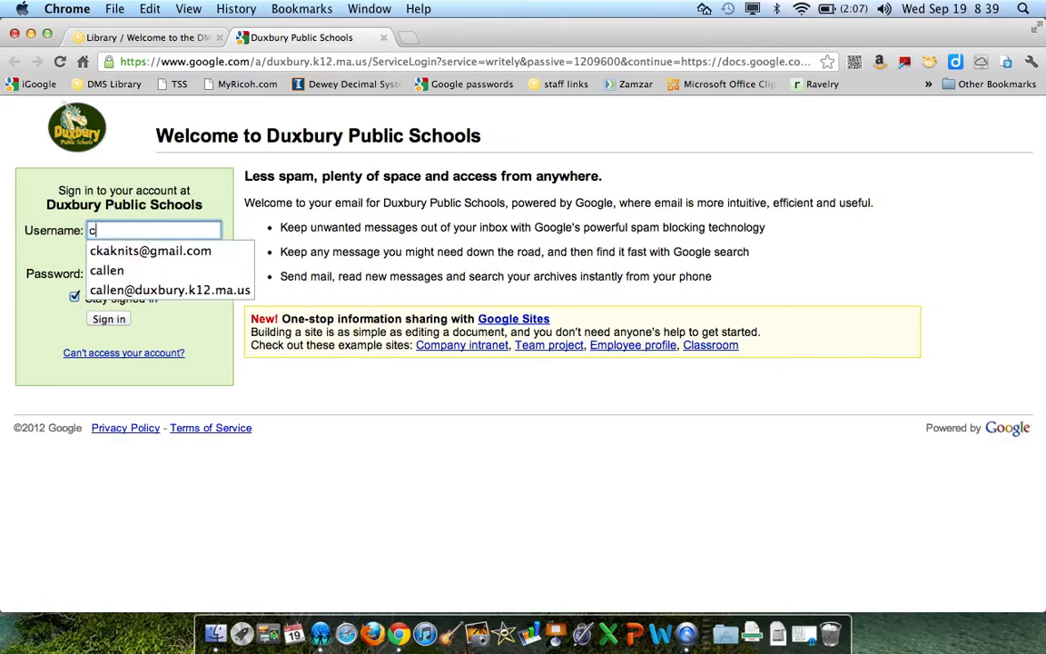
text(allen)
key(Down)
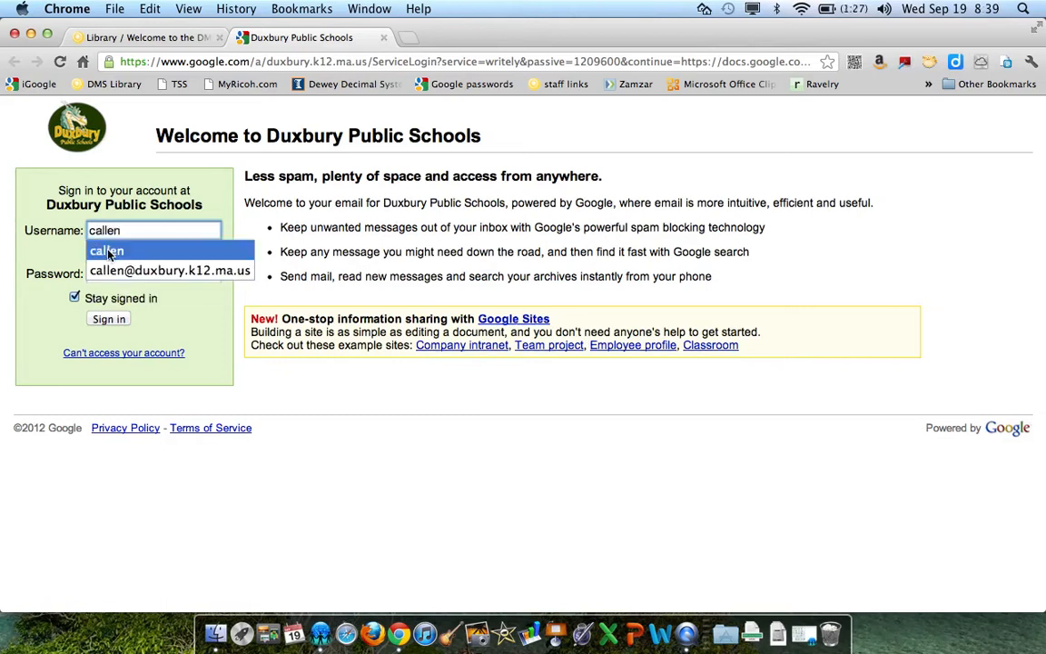
key(Tab)
click(91, 275)
text(••••••)
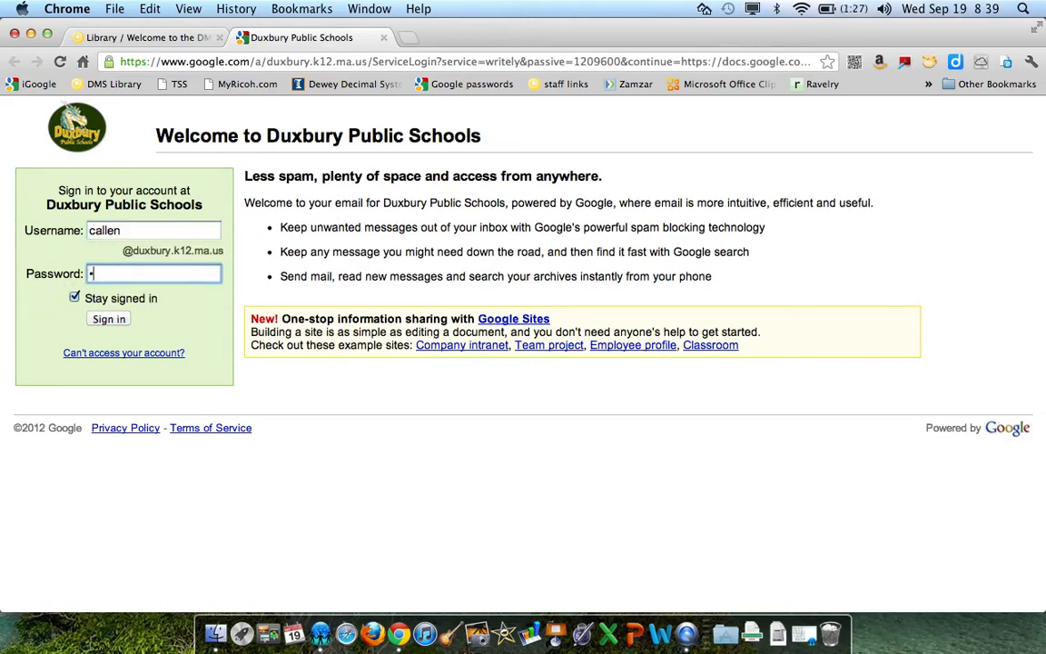
text(•••)
click(98, 320)
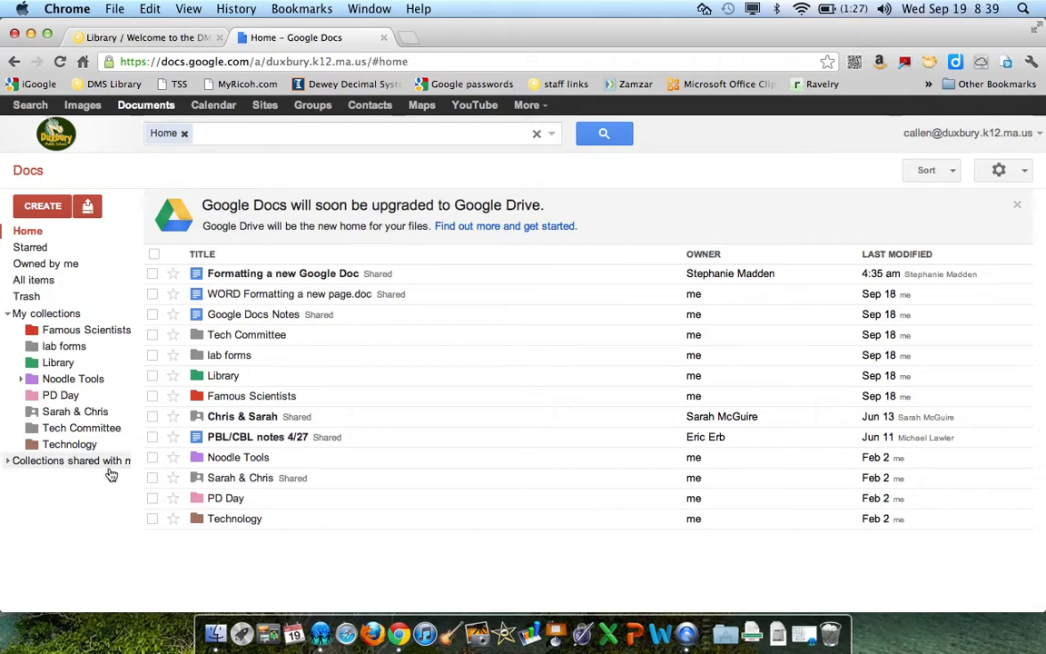
Step: Create a new blank Document from the CREATE menu
click(40, 209)
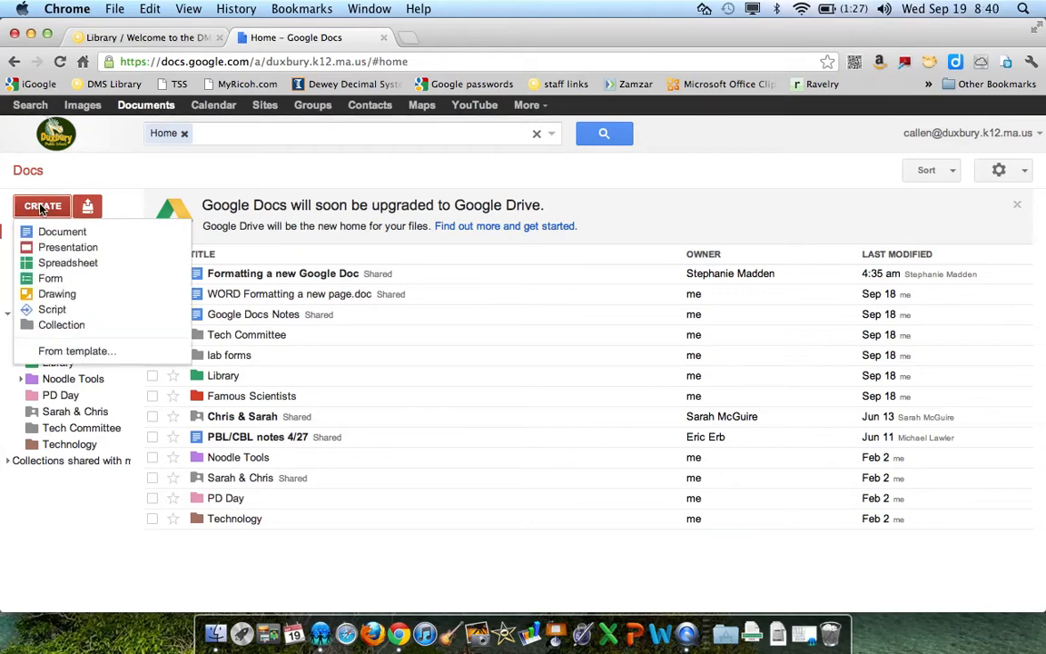
click(55, 233)
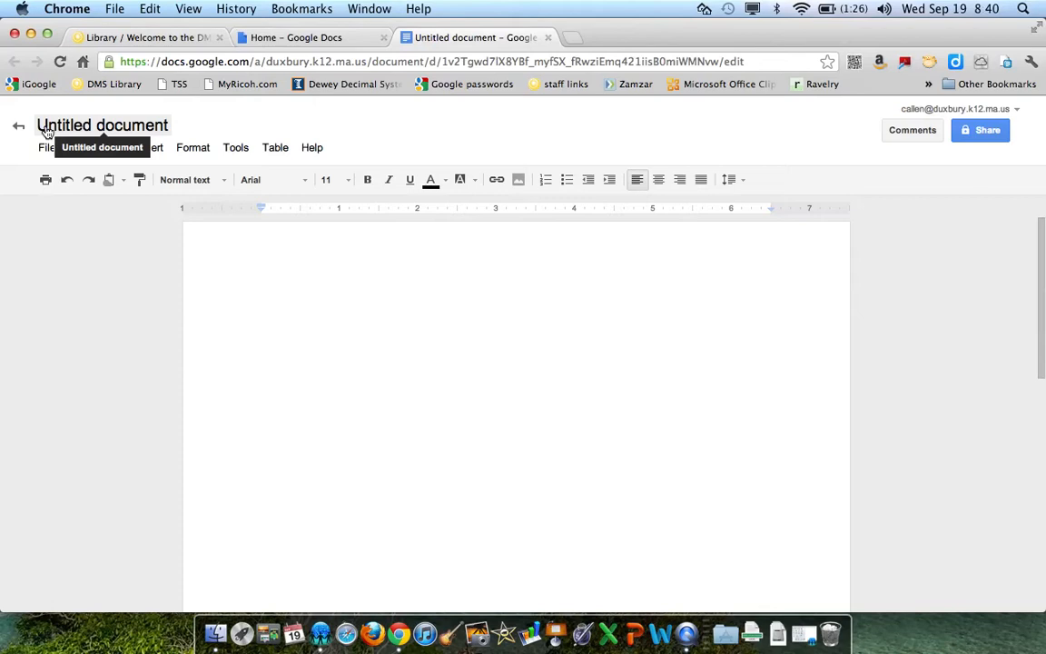
click(47, 132)
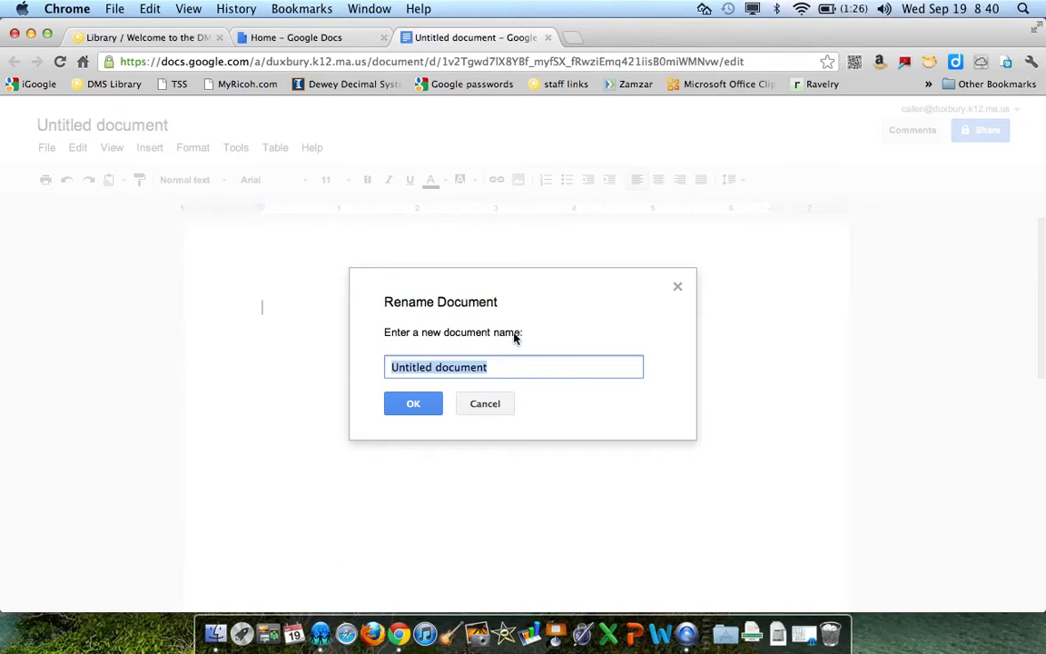
Step: Rename the untitled document to 'I Am From'
text(I)
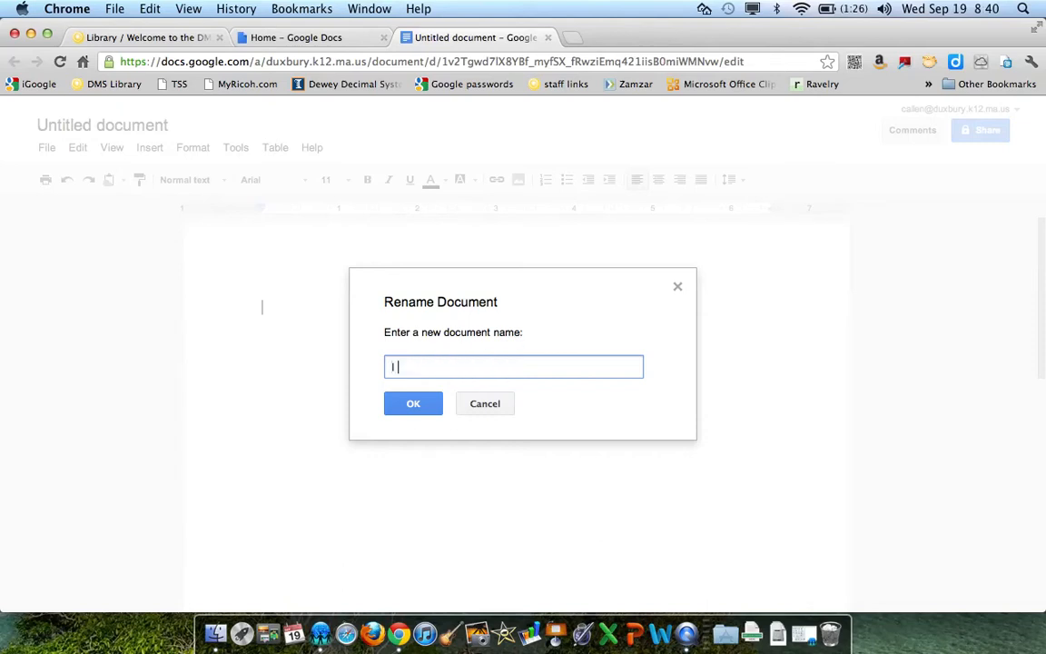
text( Am From)
click(413, 405)
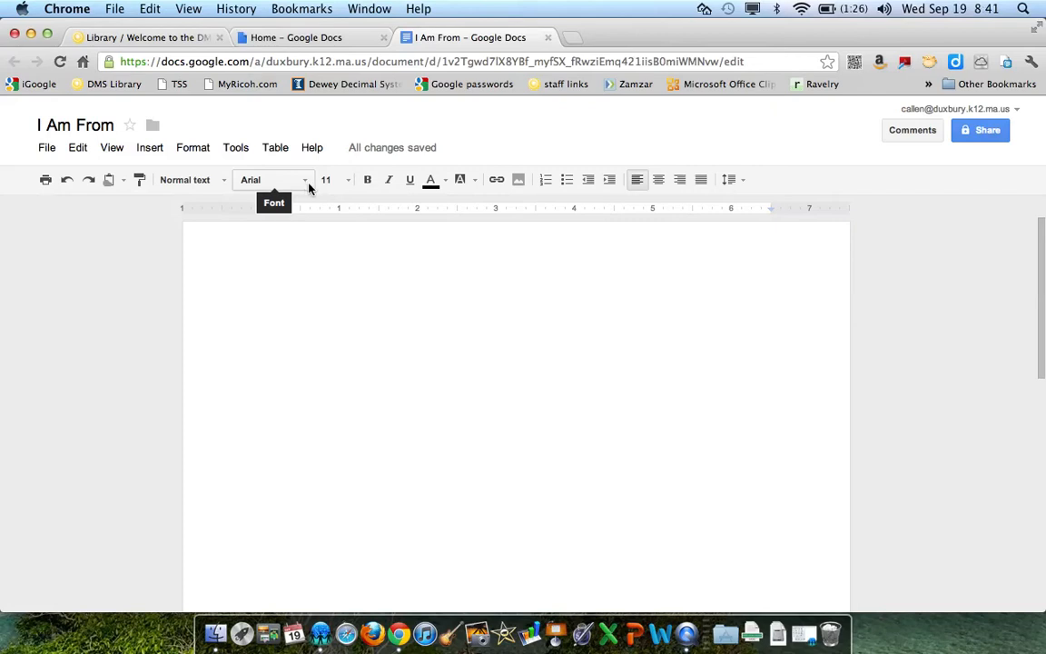
click(309, 182)
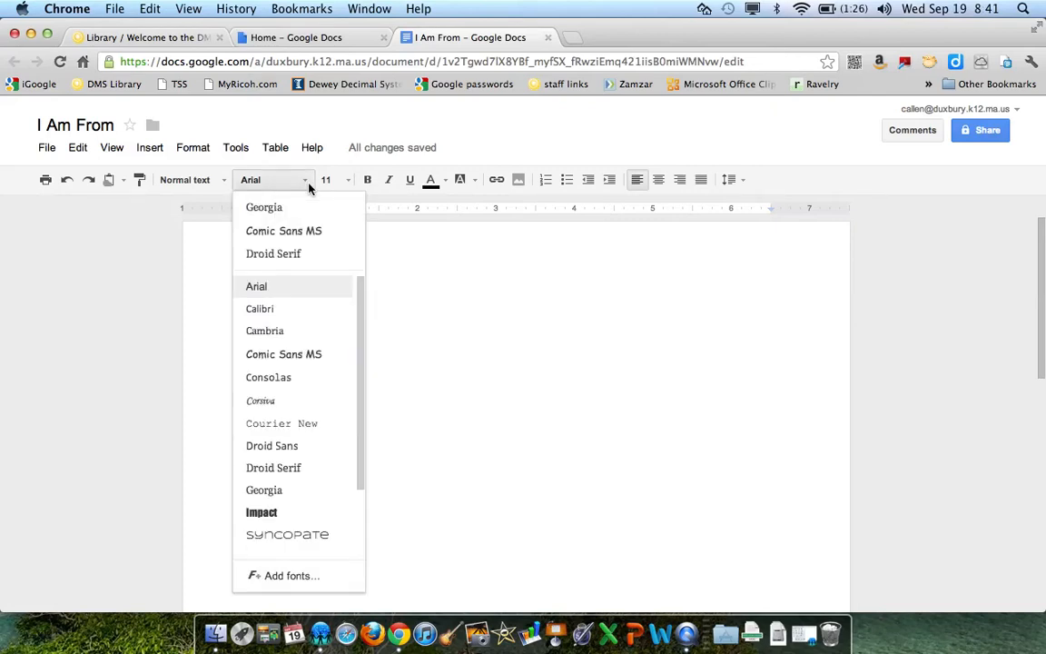
Step: Set the font to Times New Roman size 12 and start the header with 'ELA/P5'
scroll(302, 339, down, 1)
scroll(302, 338, down, 3)
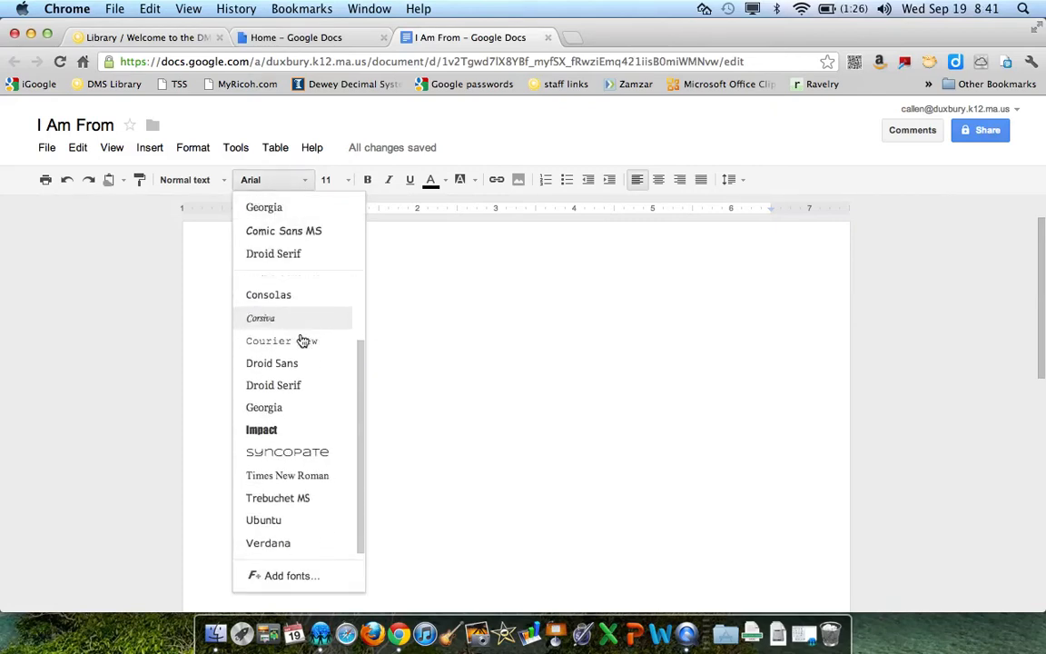
click(304, 475)
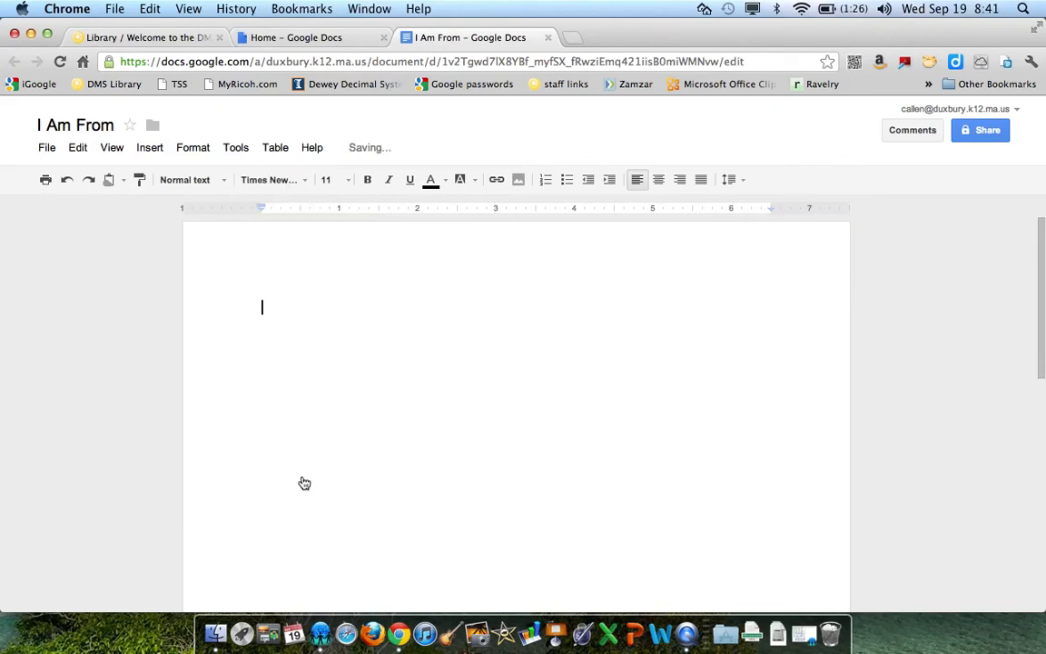
click(350, 182)
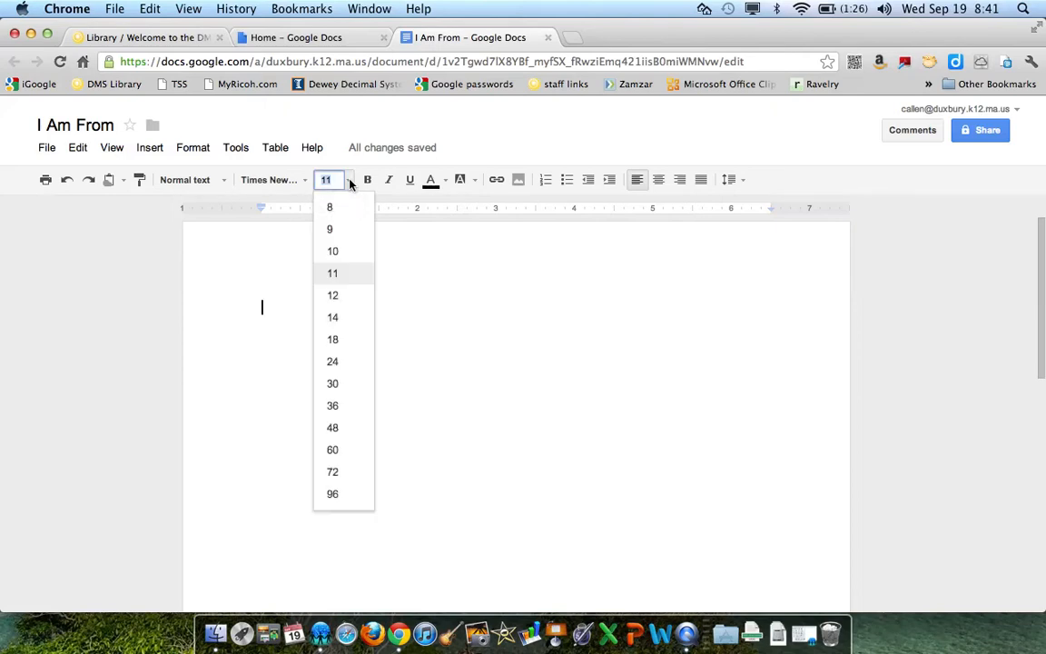
click(335, 297)
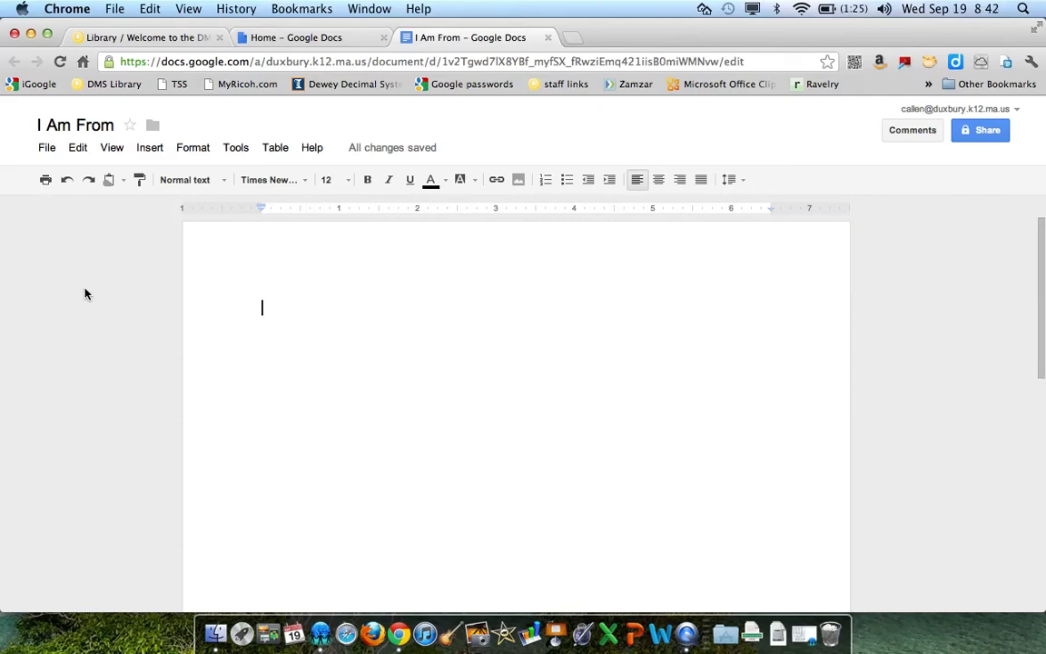
text(ELA/)
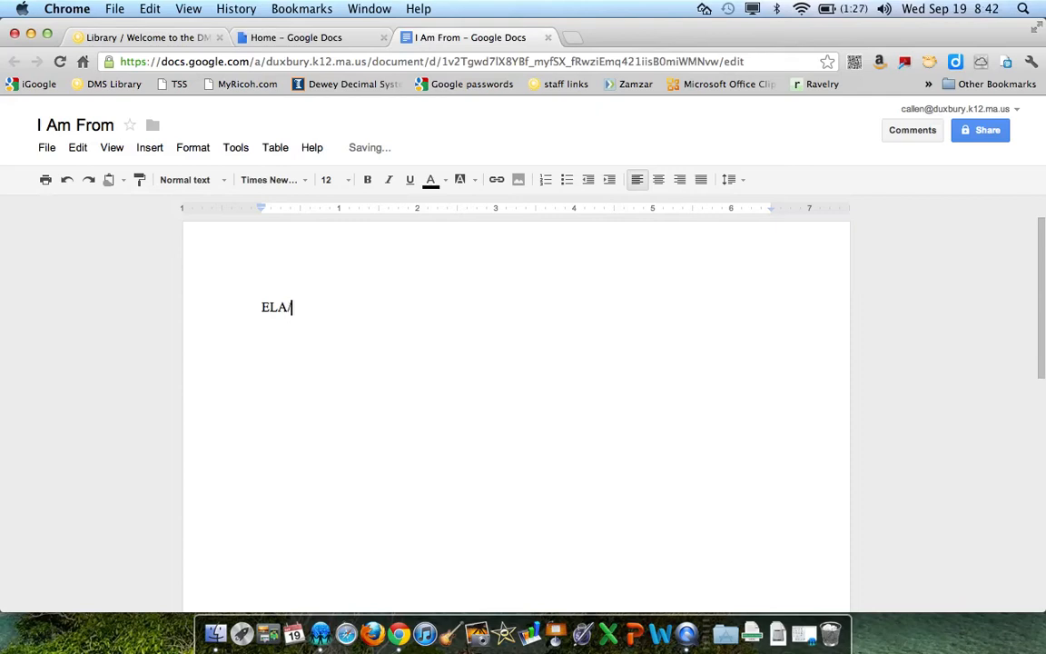
text(P5)
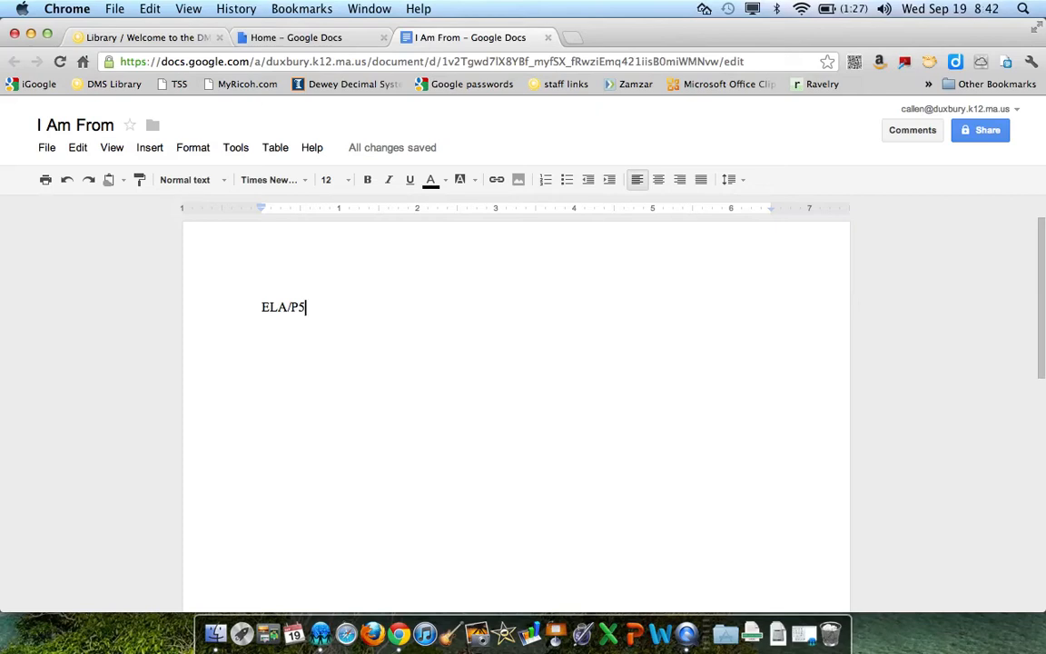
Step: Fill the tabbed header with the teachers' names and 'September 15, 2012', then start a centered line
key(Tab)
key(Tab)
key(Tab)
key(Tab)
key(Tab)
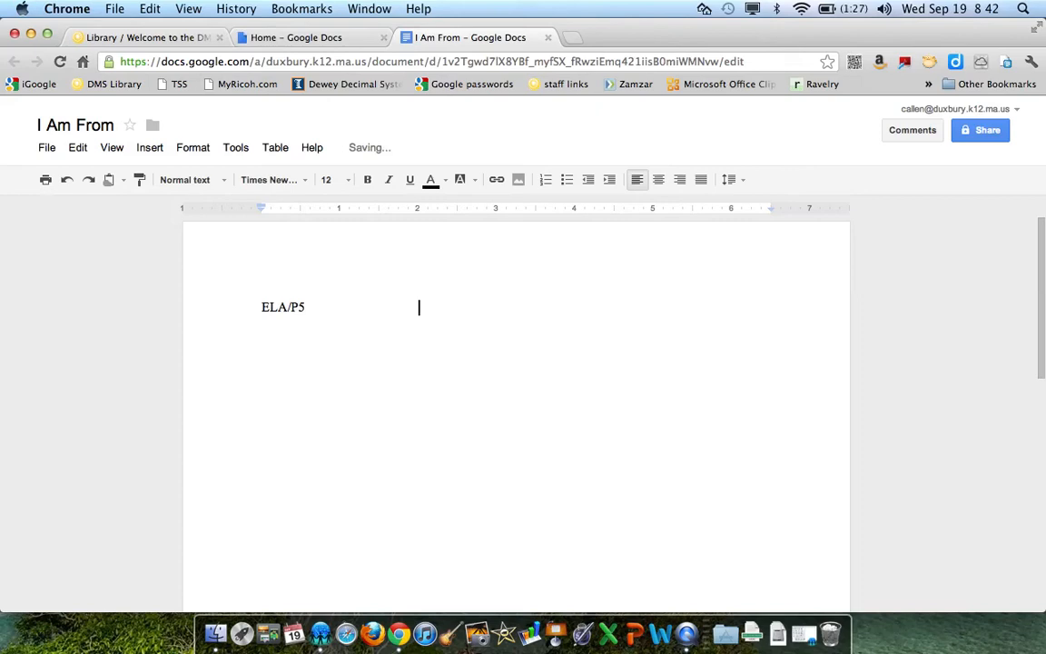
key(Tab)
key(Tab)
key(Tab)
key(Tab)
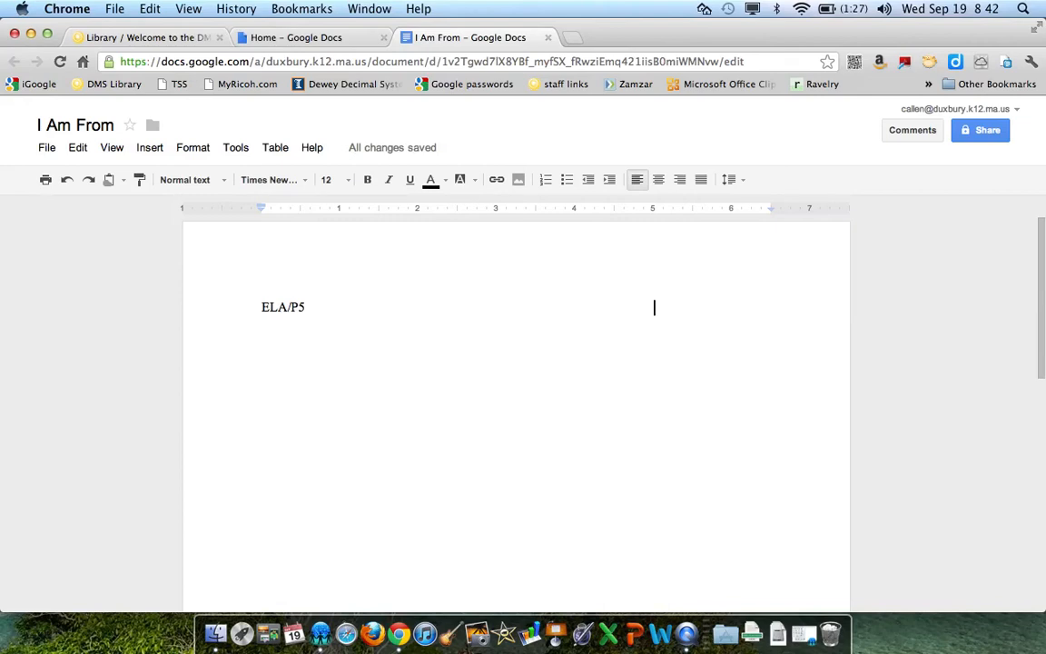
text(Mrs. )
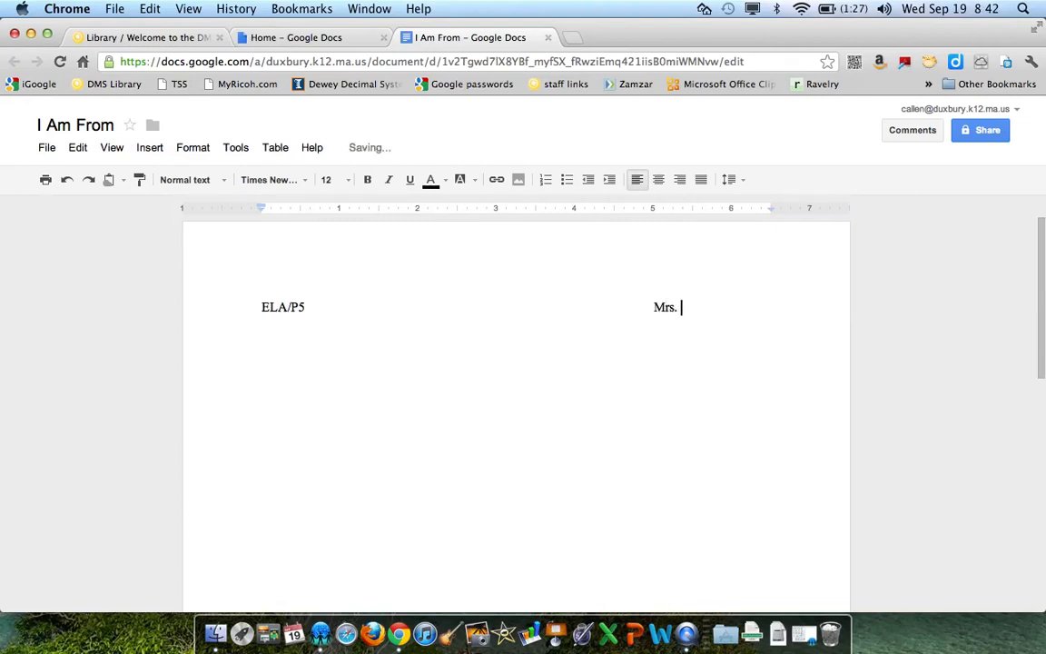
text(Allen)
text(Se)
text(pt)
text(ember)
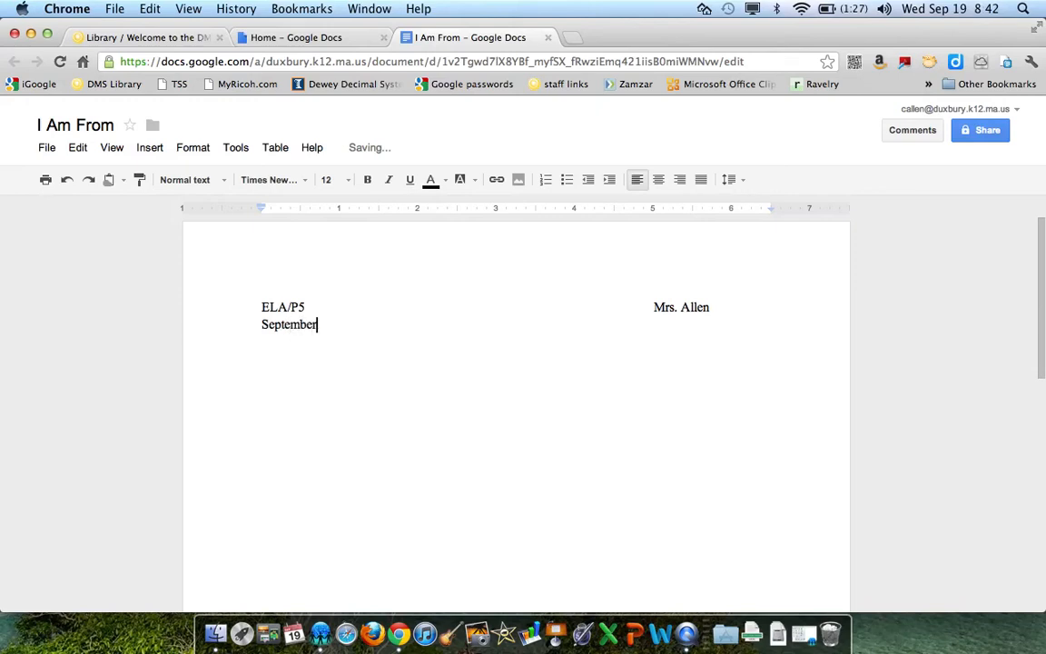
text( 15, 2012)
key(Tab)
key(Tab)
key(Tab)
key(Tab)
key(Tab)
key(Tab)
key(Tab)
key(Tab)
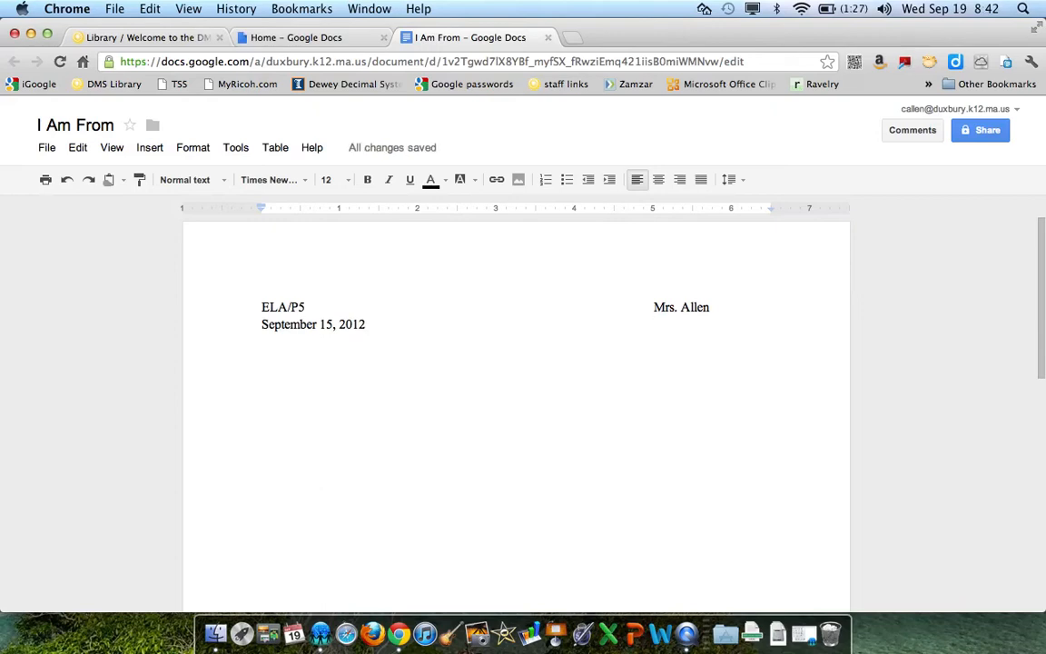
text(M)
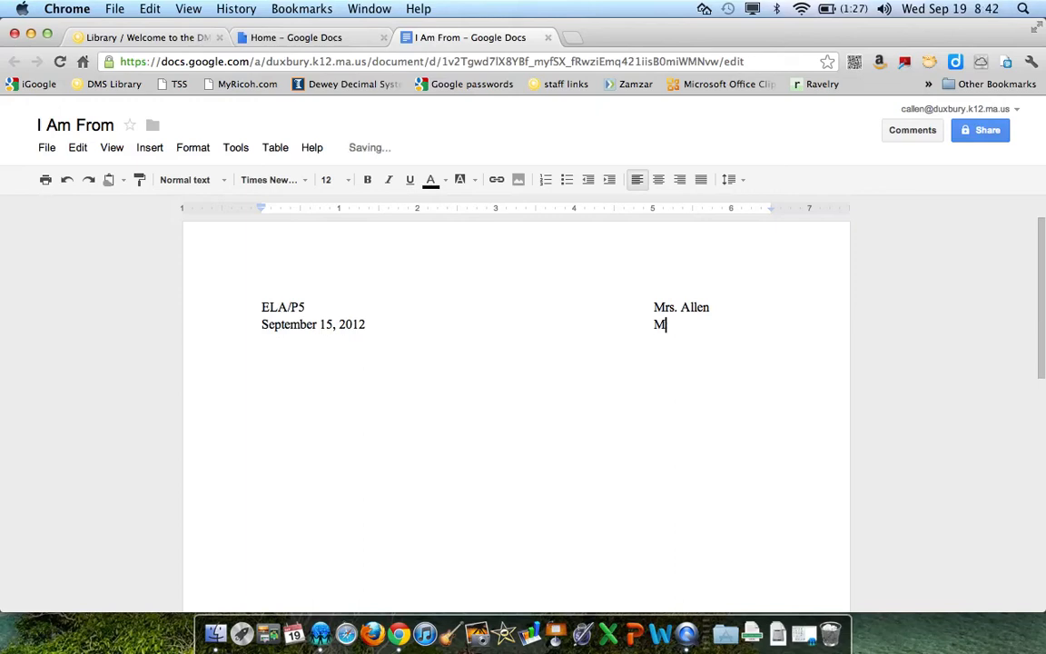
text(s Madden)
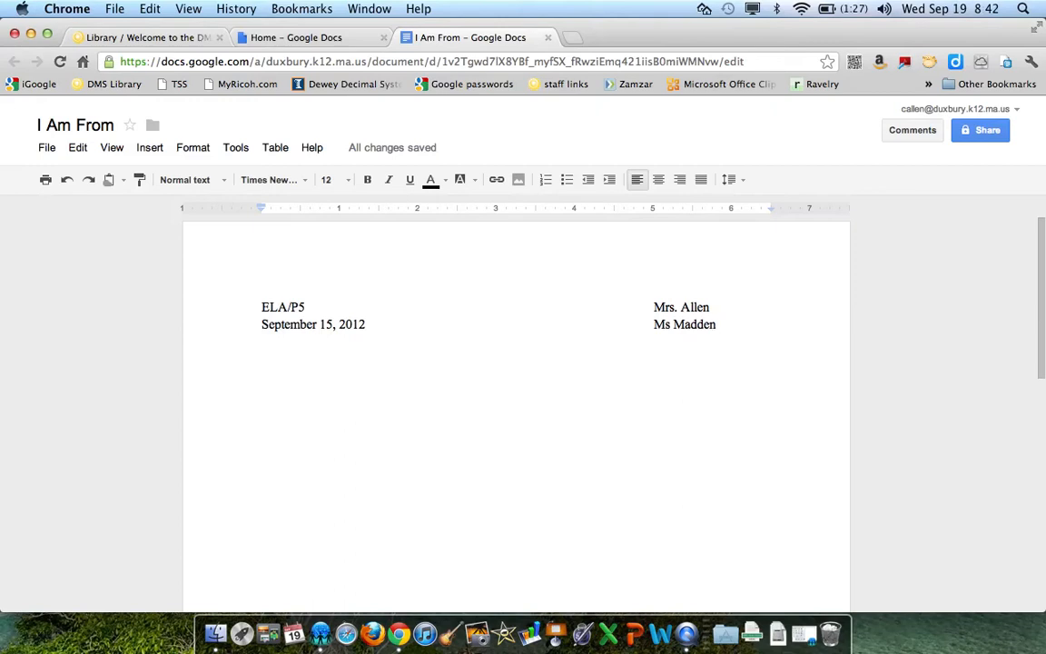
key(Return)
key(Return)
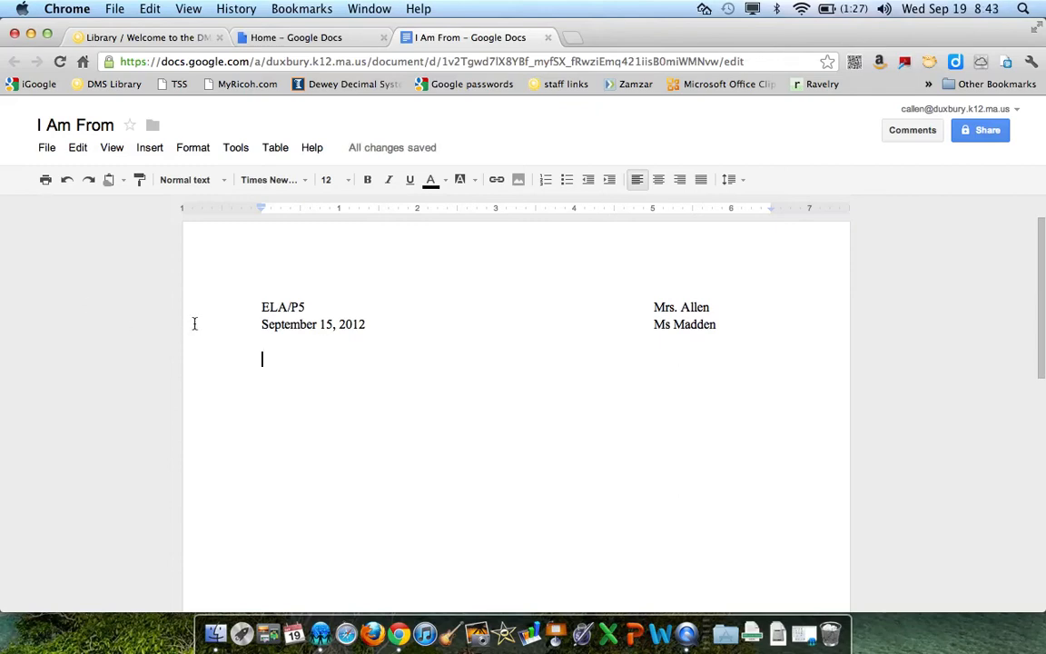
click(659, 180)
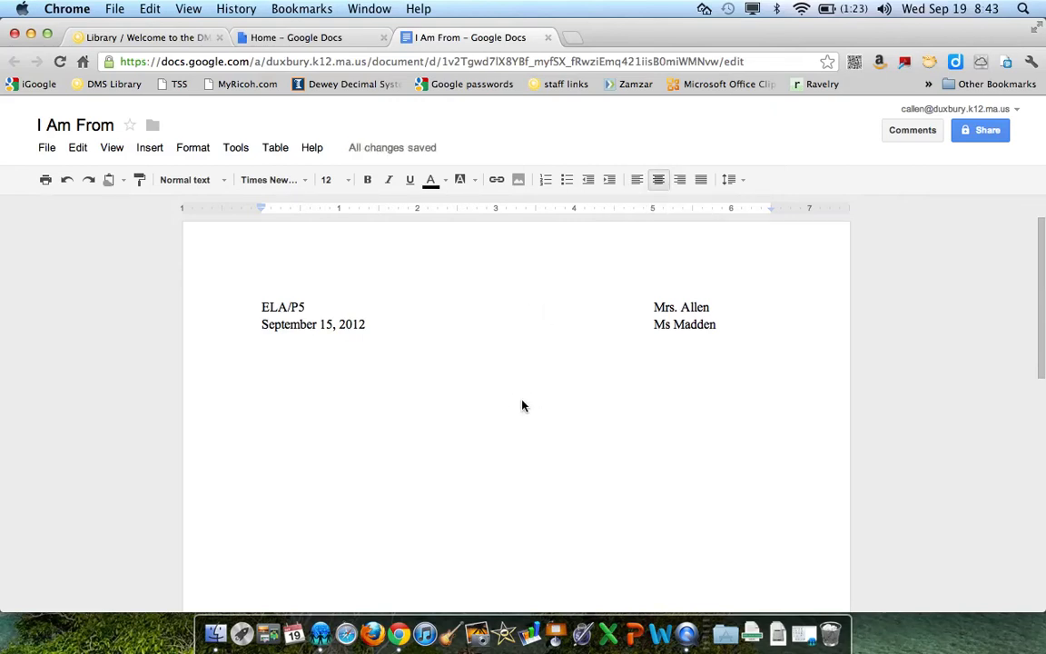
Step: Type the centered title 'I Am From', then a left-aligned, indented line 'Now I a m'
text(I Am From)
key(Return)
click(636, 180)
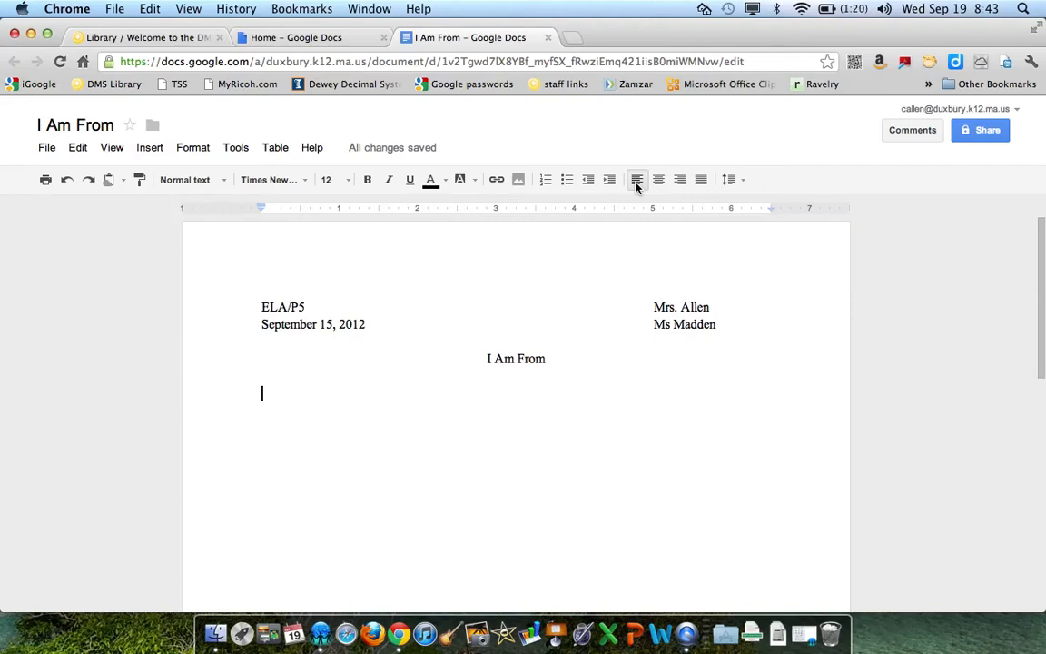
click(636, 181)
key(Tab)
text(Now I)
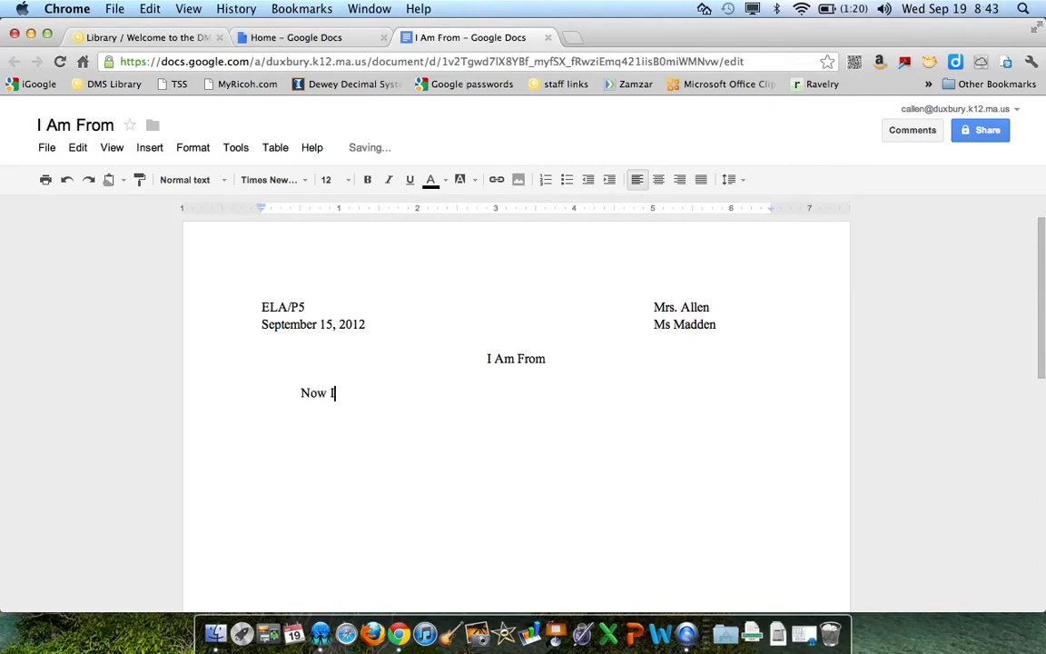
text( a m)
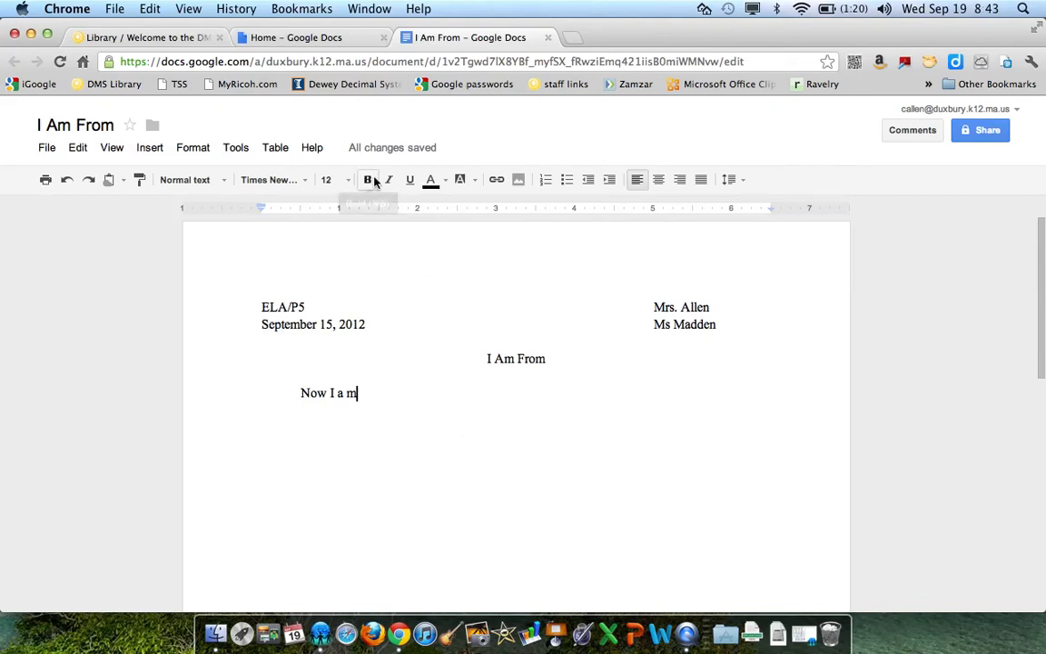
mouse_move(356, 156)
mouse_move(402, 152)
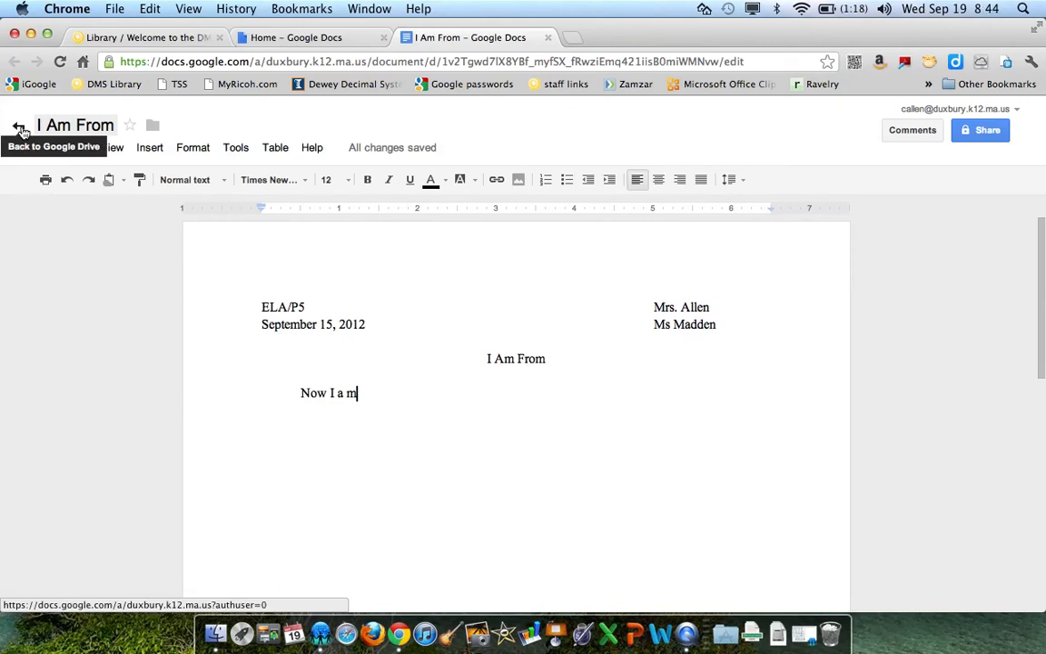
Step: Back in the document list, select I Am From and open More > Share > Share..
click(20, 130)
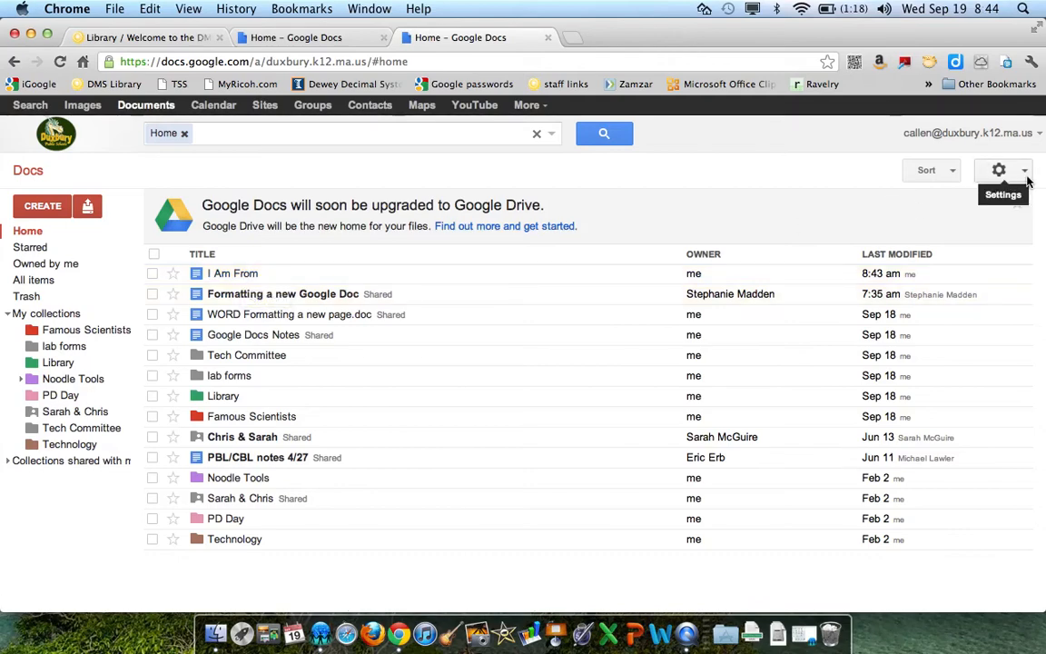
click(153, 273)
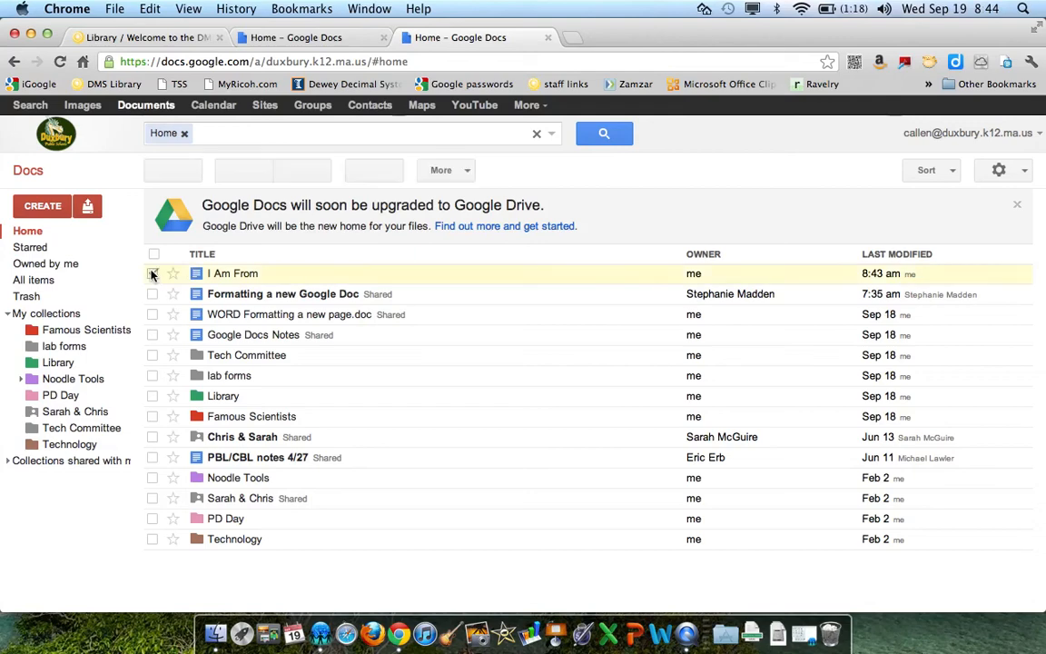
click(467, 171)
mouse_move(461, 221)
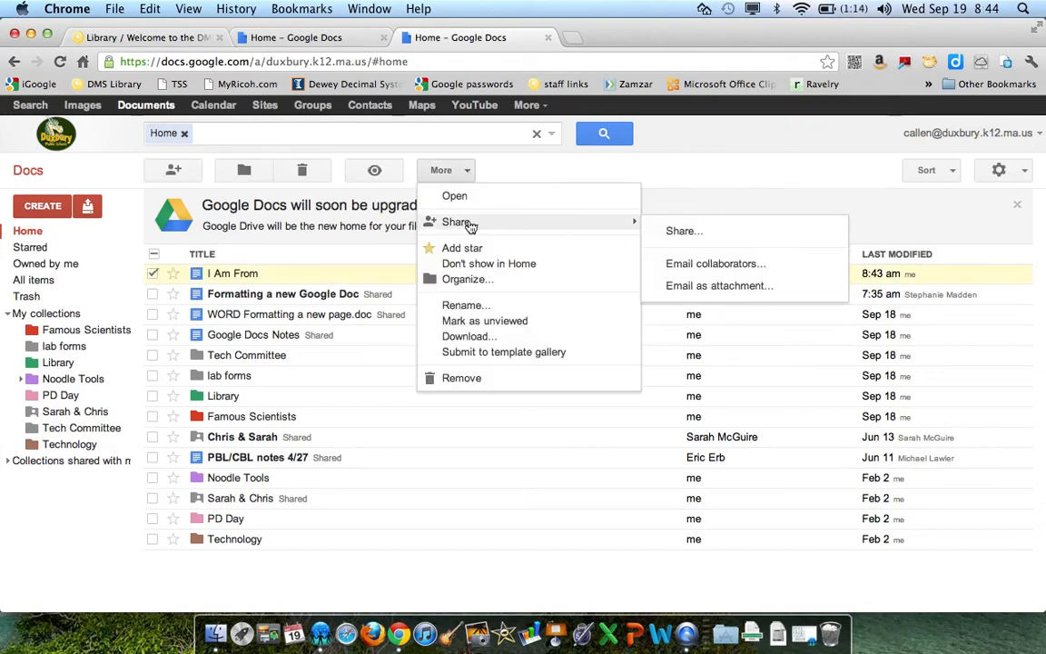
click(681, 233)
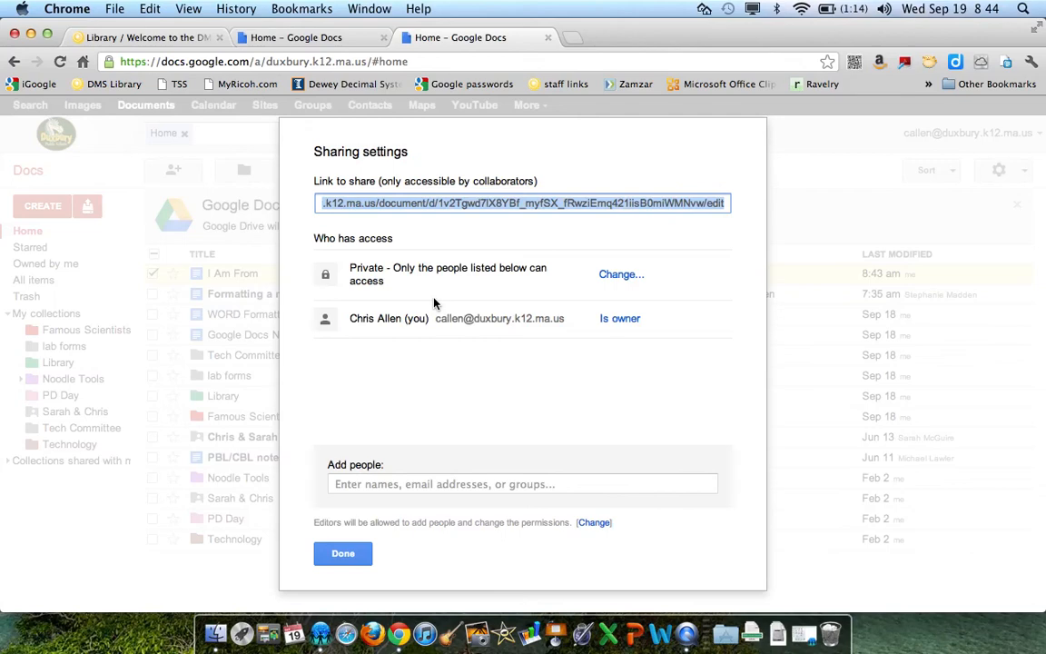
Step: Add the teacher from contact suggestions, untick email notification, and Share & save
click(376, 485)
text(madd)
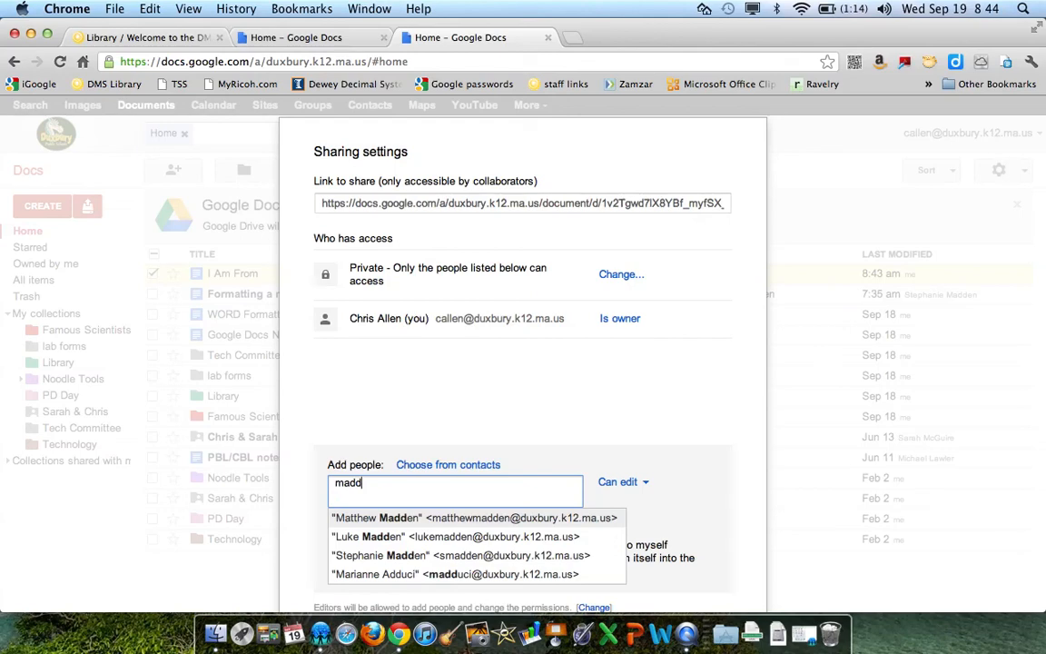
click(374, 555)
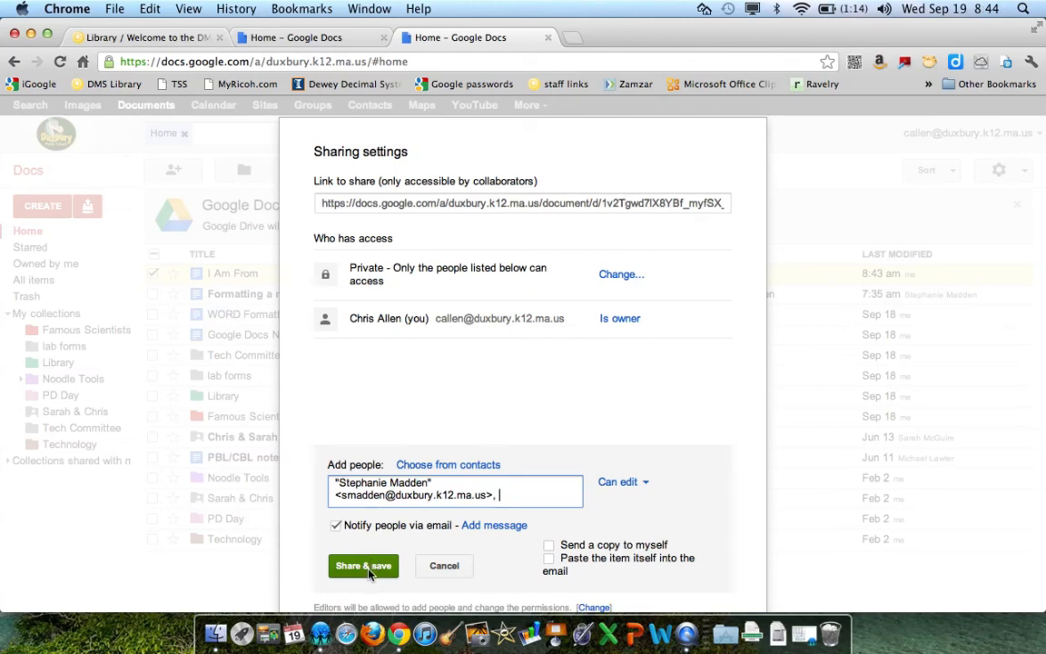
click(336, 526)
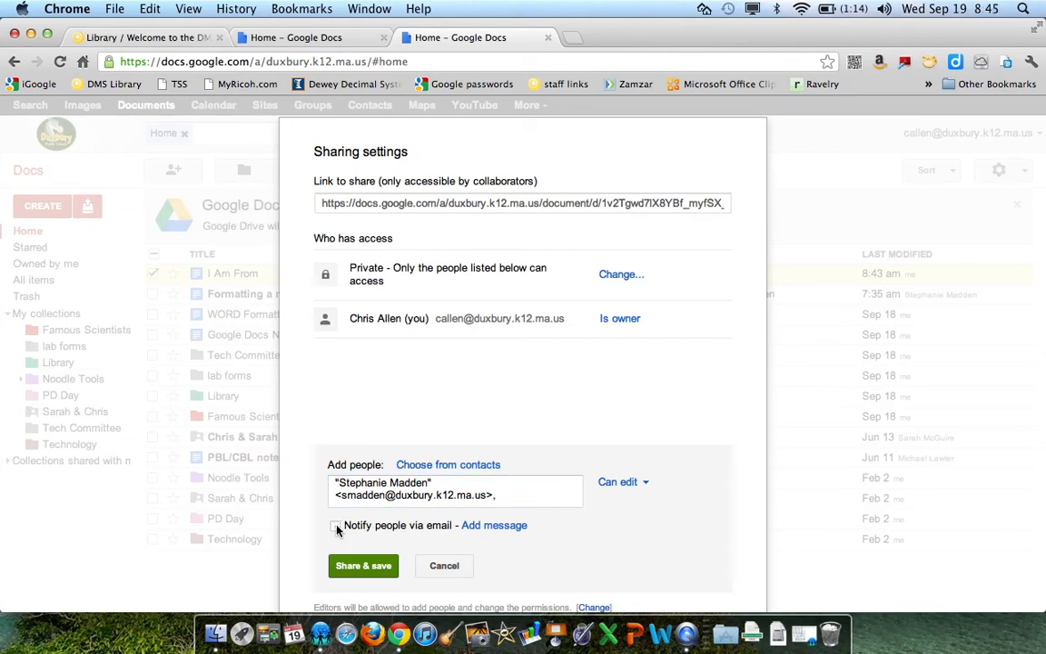
click(362, 565)
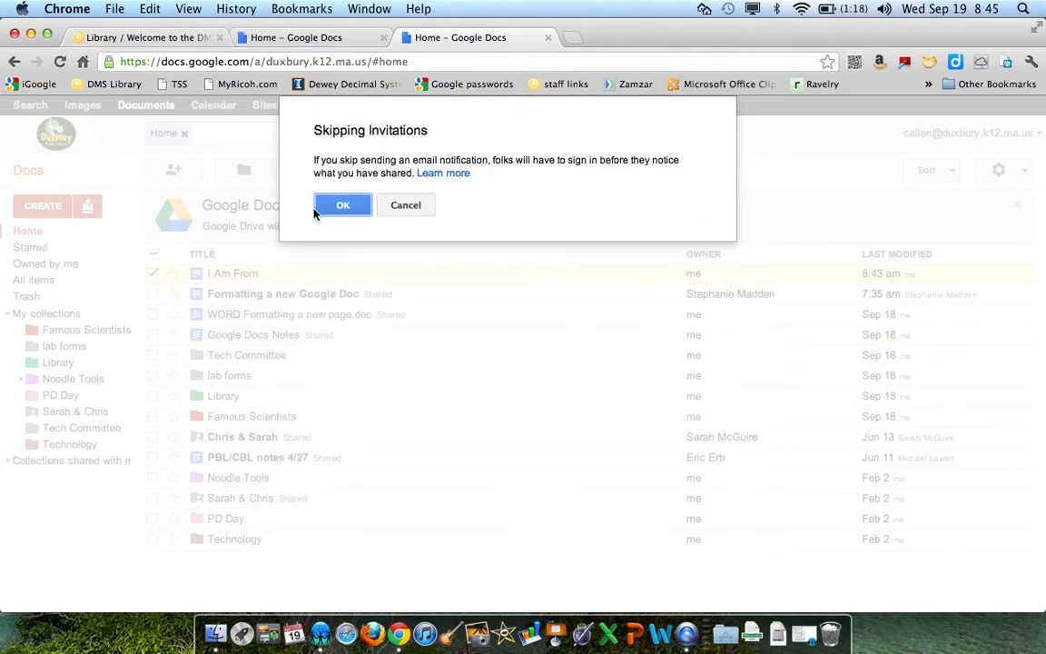
Step: Skip invitations, change the teacher's access from Can edit to Can view, and save
click(343, 205)
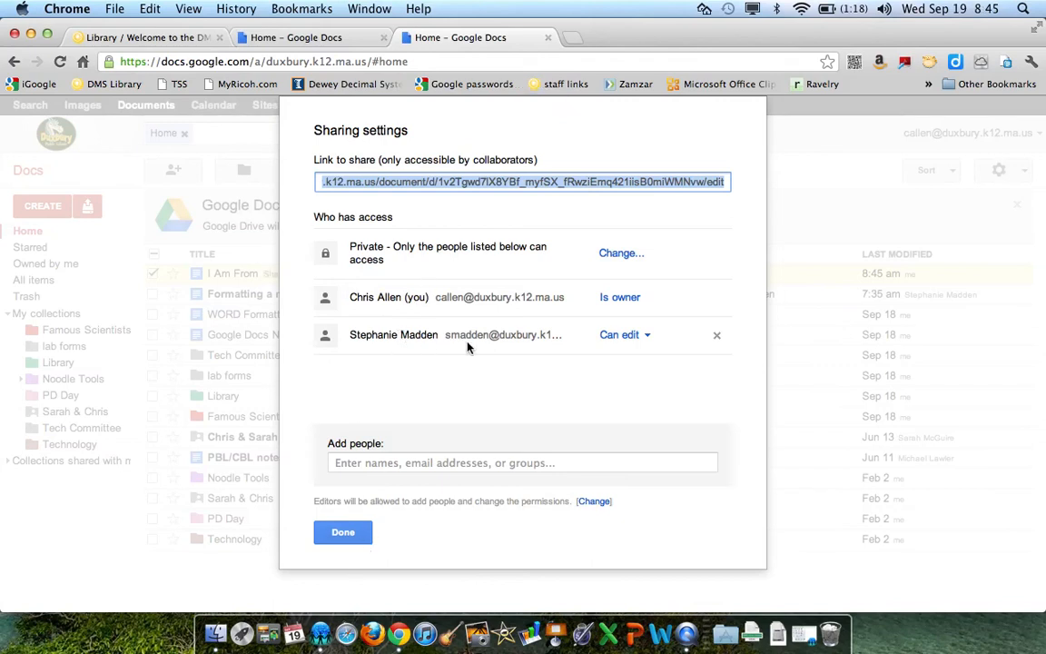
click(647, 341)
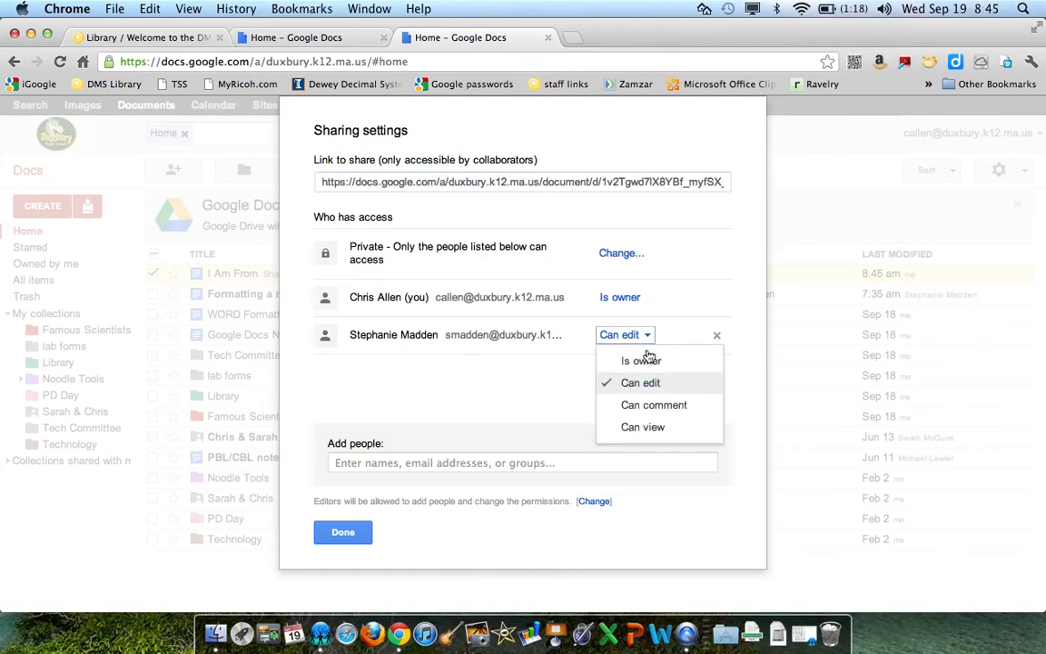
click(630, 427)
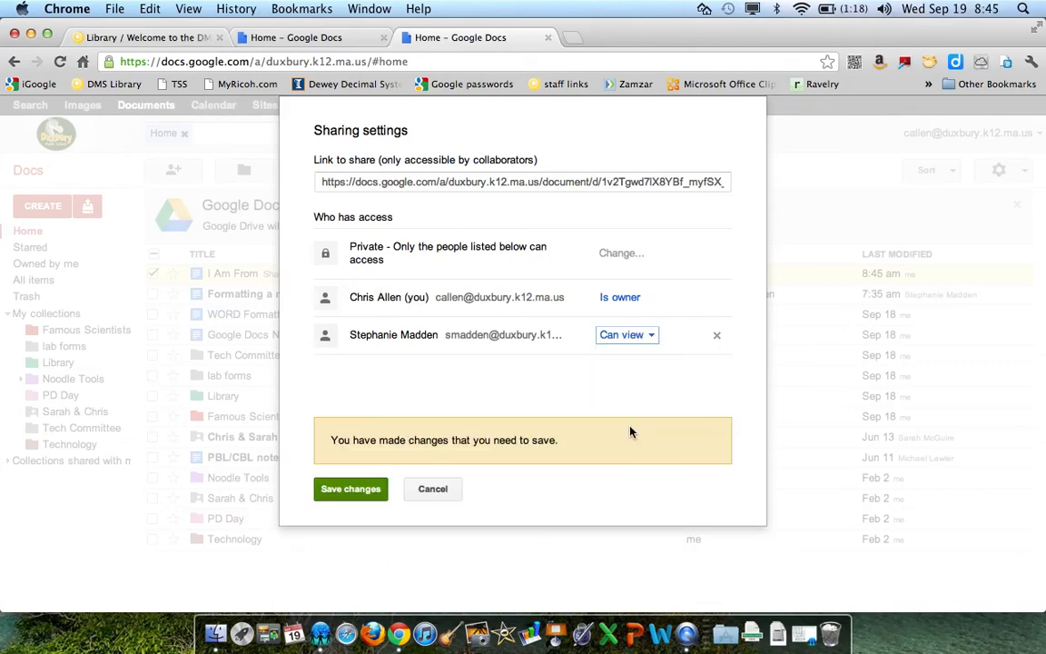
click(329, 496)
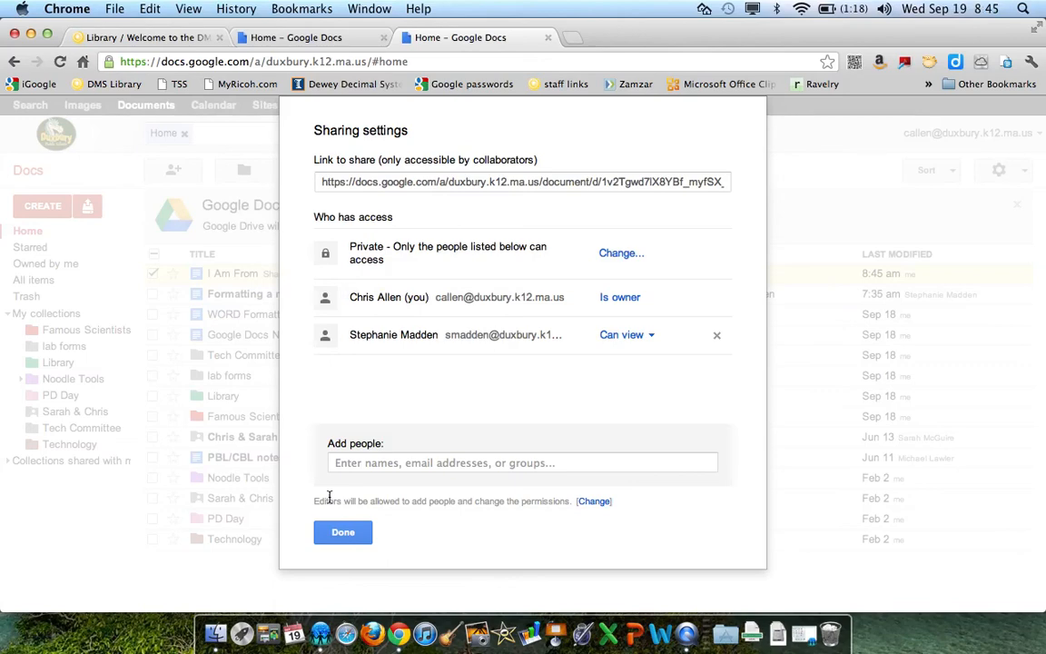
click(336, 533)
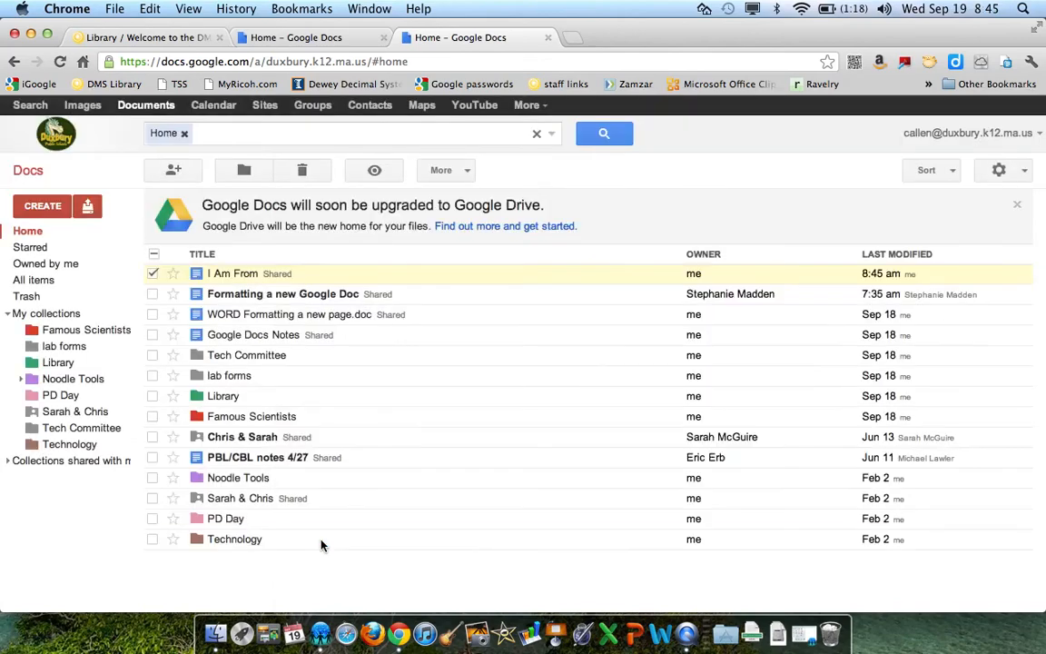